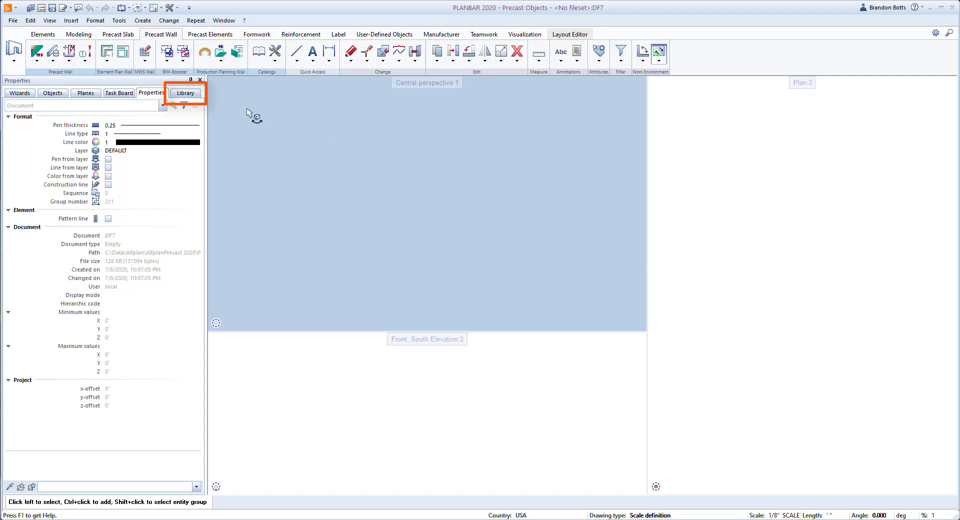
Step: Place a PrecastBeam PythonPart from the parts library into the drawing
click(185, 94)
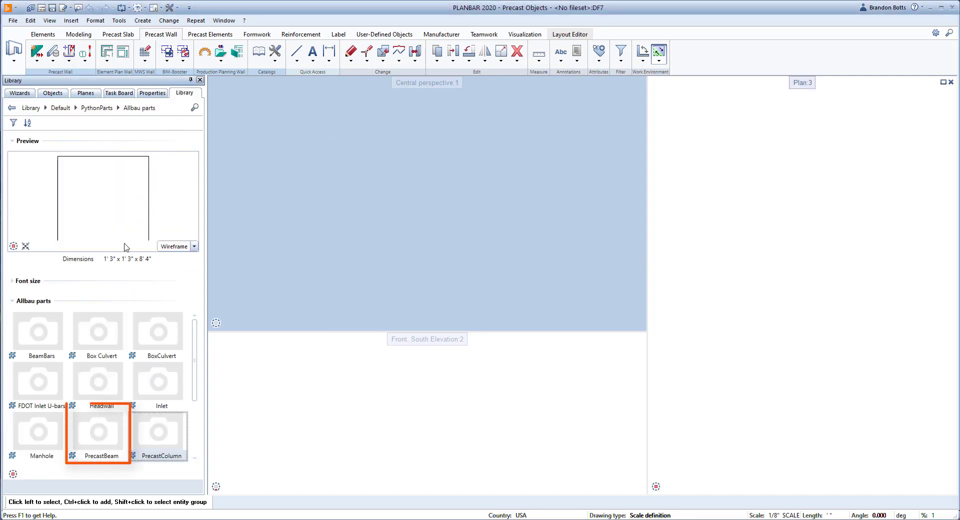
click(92, 429)
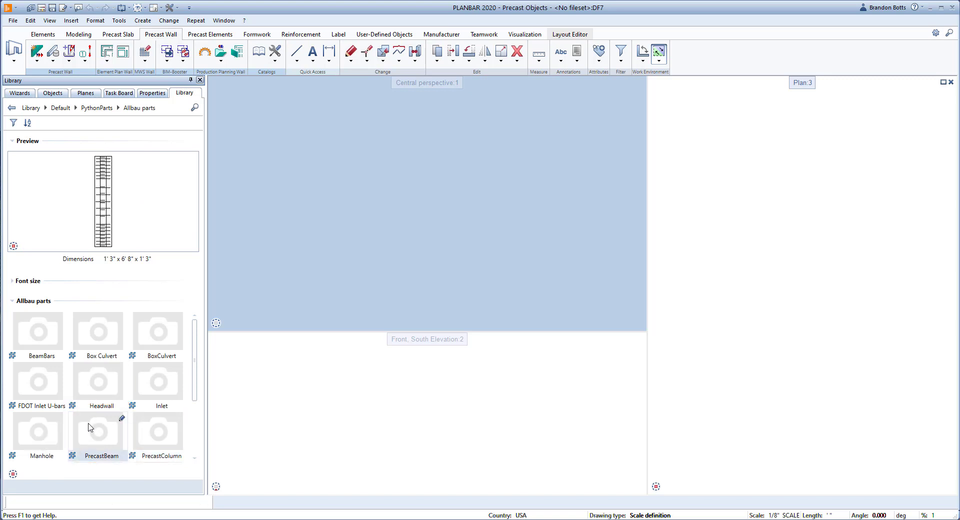
double_click(93, 431)
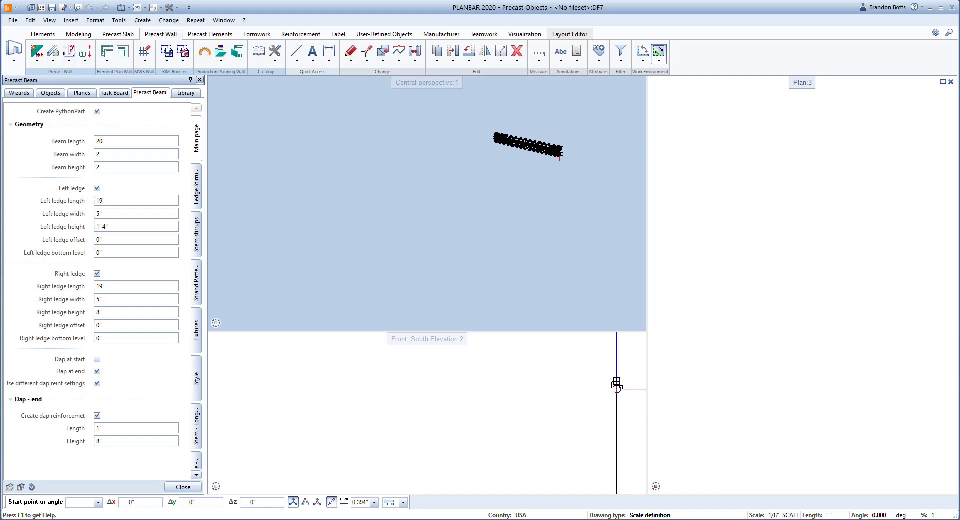
click(444, 212)
Step: Zoom and orbit the perspective view to see the 20' beam lengthwise
scroll(422, 199, up, 2)
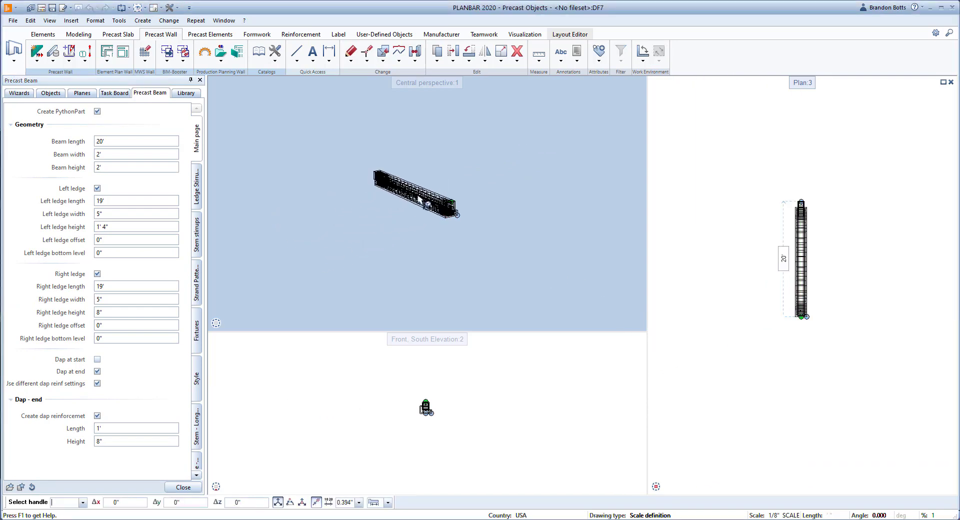
scroll(419, 200, up, 3)
shift+middle_drag(386, 216, 438, 215)
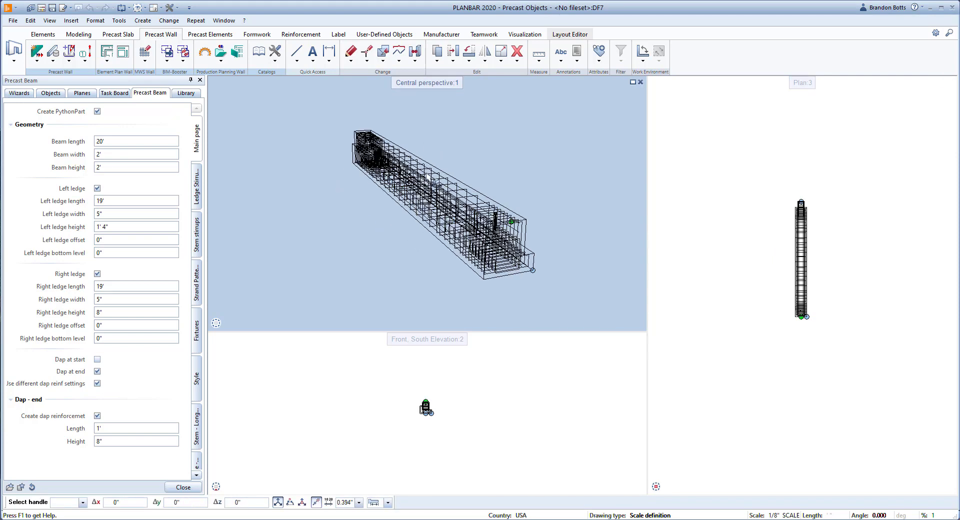
shift+middle_drag(450, 163, 364, 156)
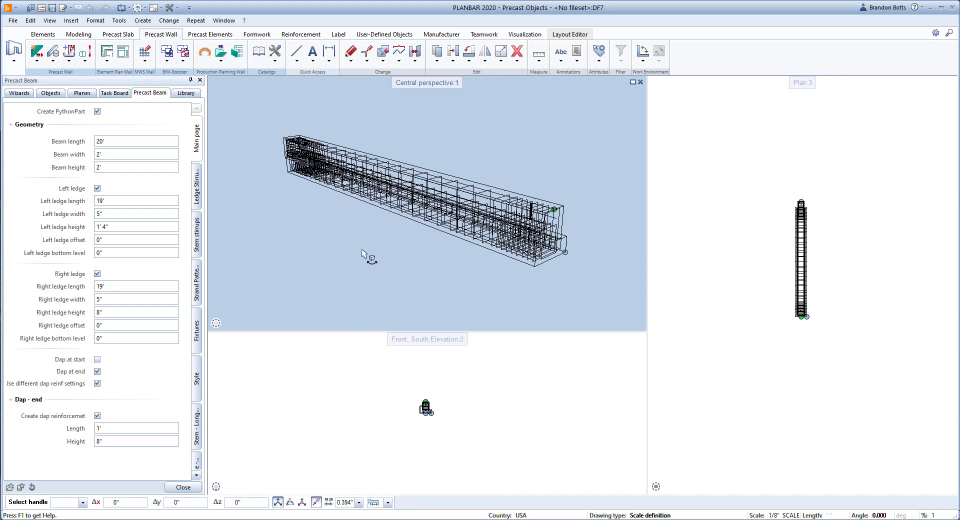
scroll(782, 245, up, 3)
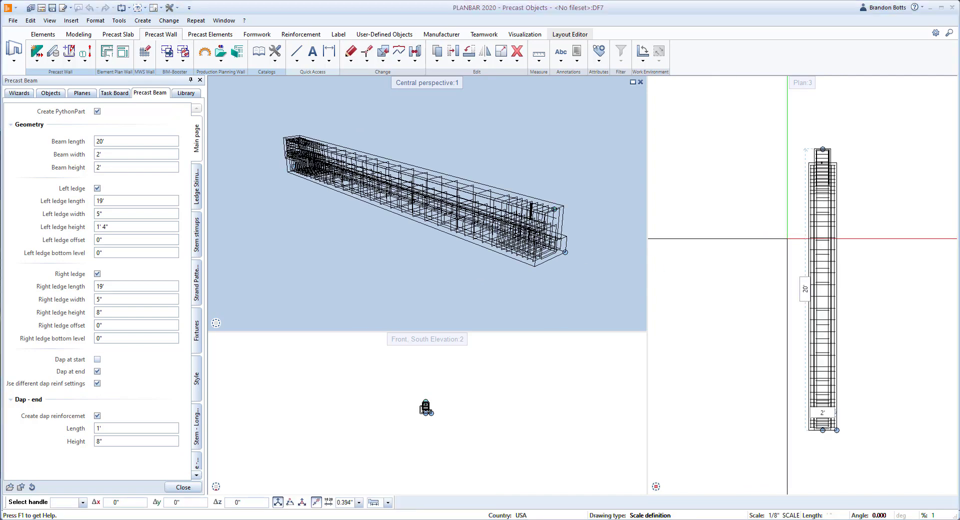
scroll(417, 416, up, 1)
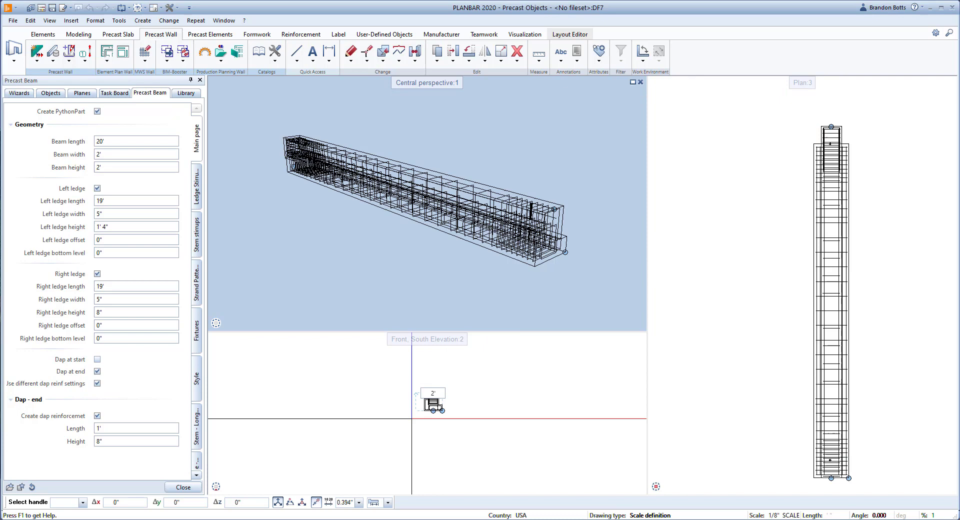
scroll(418, 416, up, 1)
scroll(417, 416, up, 2)
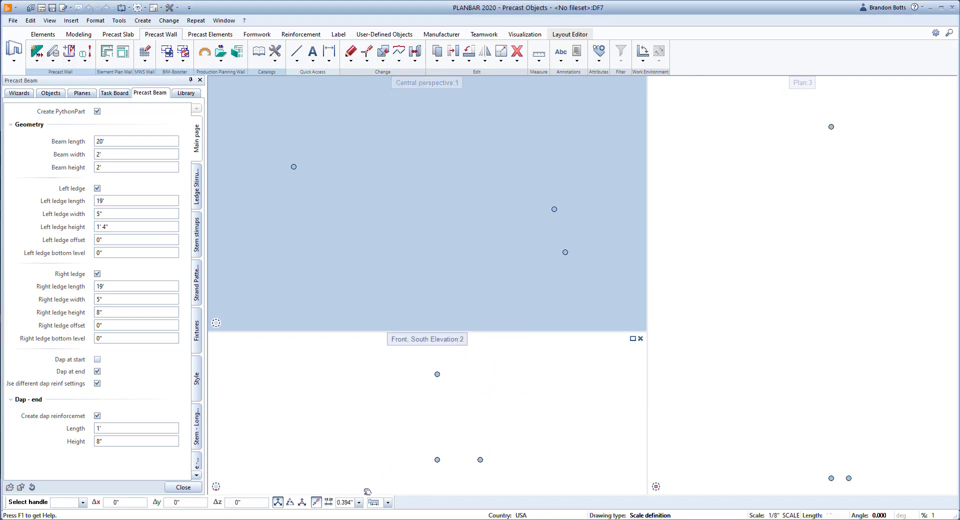
click(200, 149)
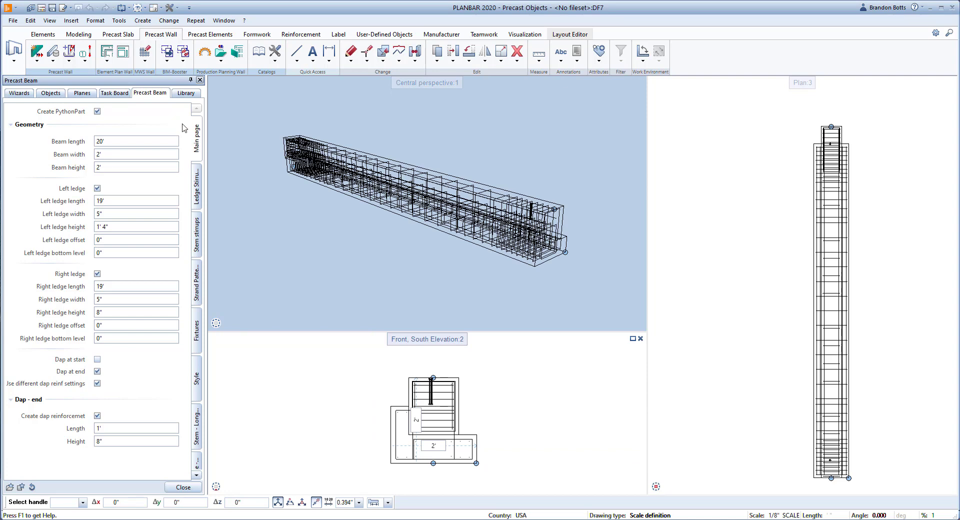
click(99, 189)
click(98, 190)
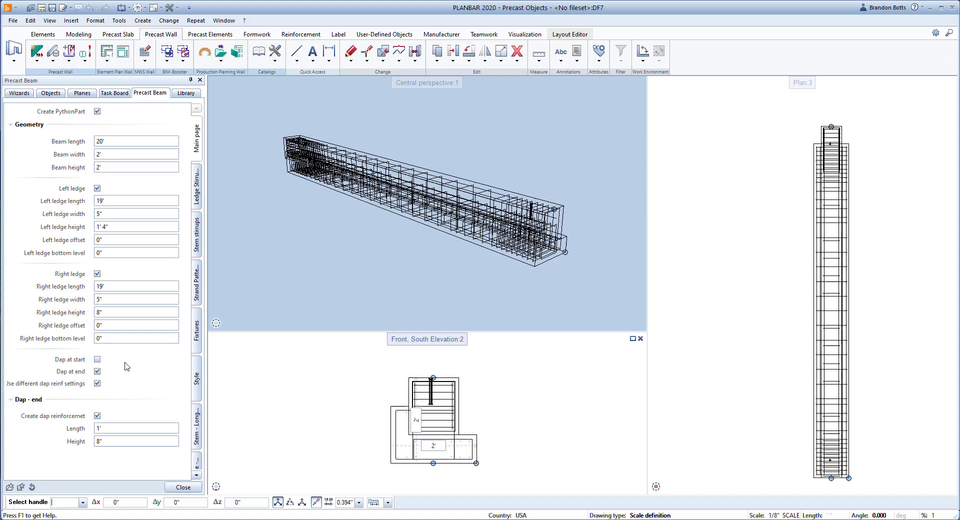
click(97, 359)
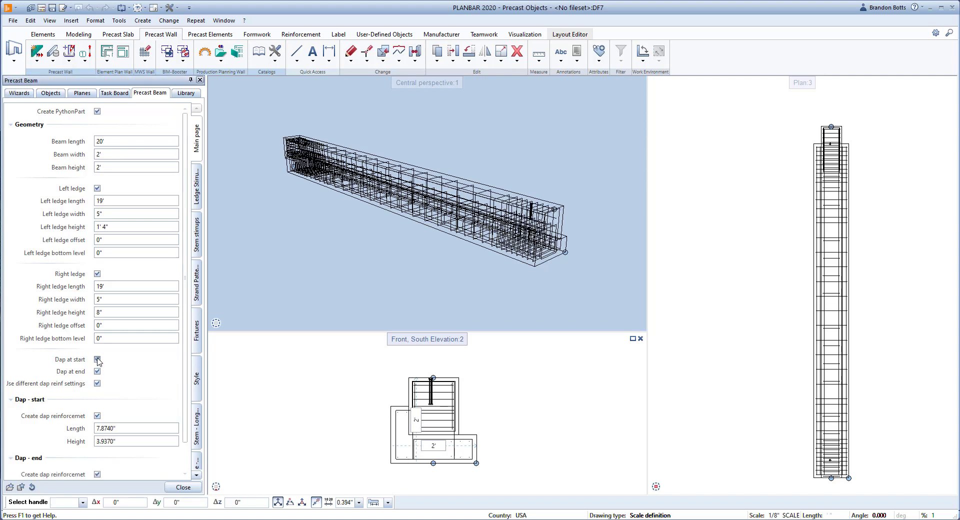
click(98, 359)
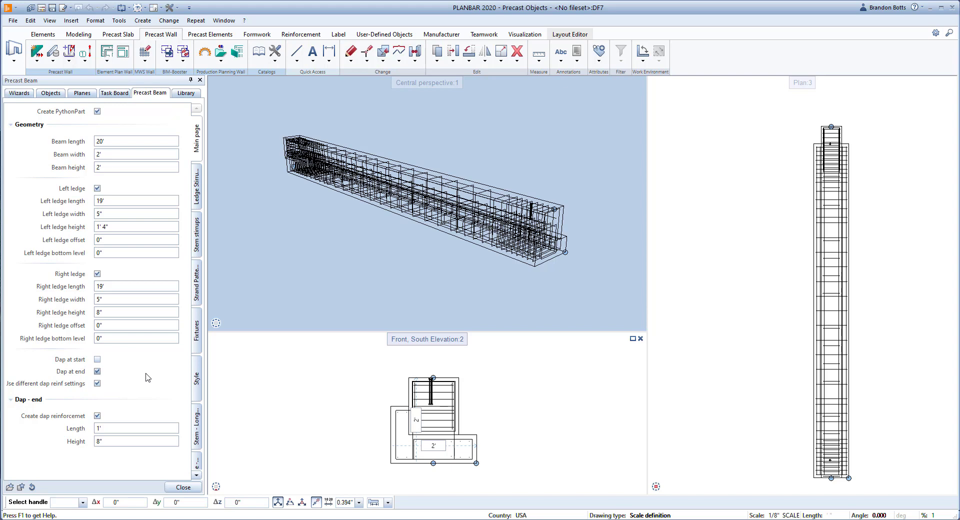
Step: Scroll through the Ledge Stirrups settings, then show the Stem stirrups settings
click(200, 199)
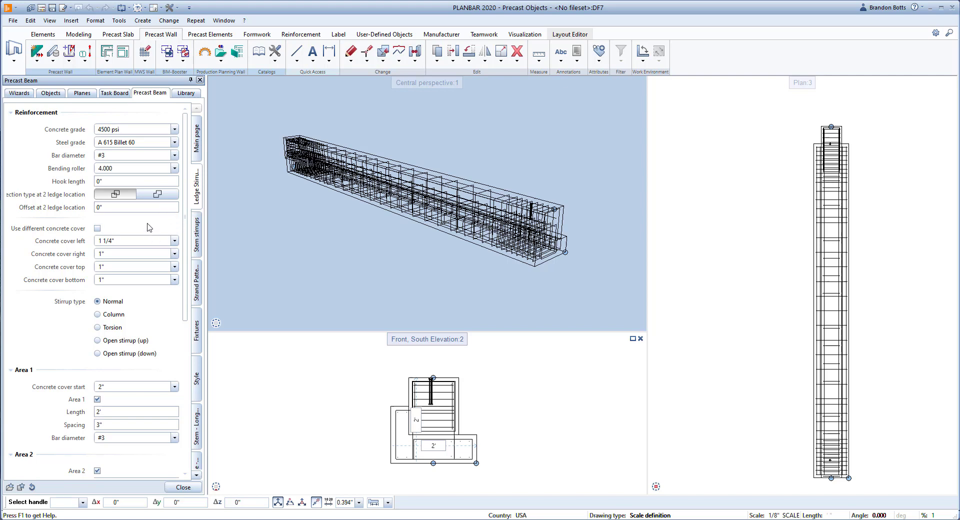
scroll(150, 227, down, 3)
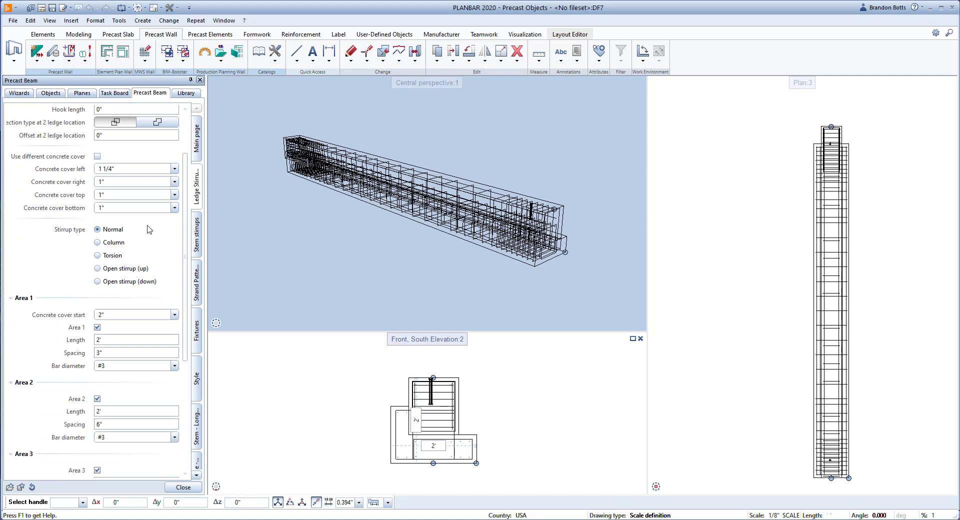
scroll(153, 249, down, 1)
scroll(152, 249, down, 4)
scroll(153, 249, down, 3)
scroll(152, 249, up, 1)
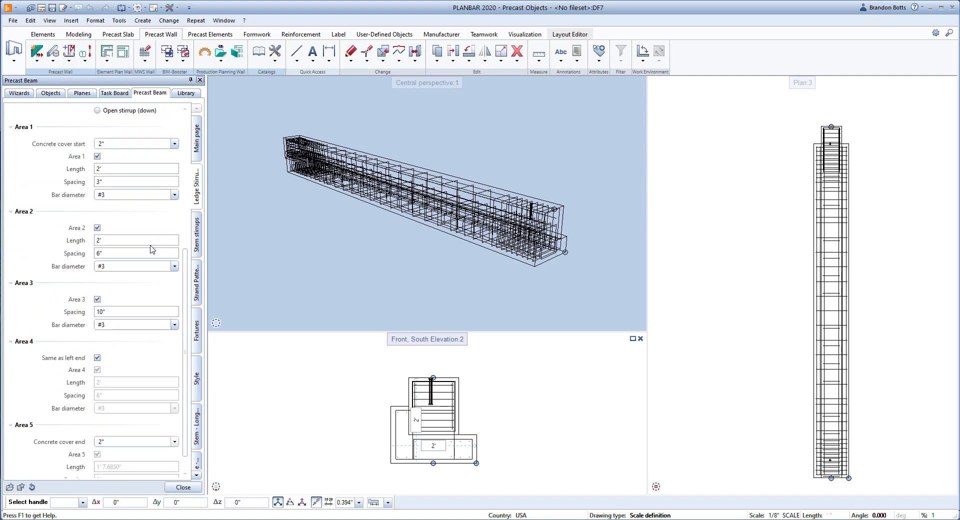
scroll(152, 248, up, 3)
scroll(151, 244, up, 7)
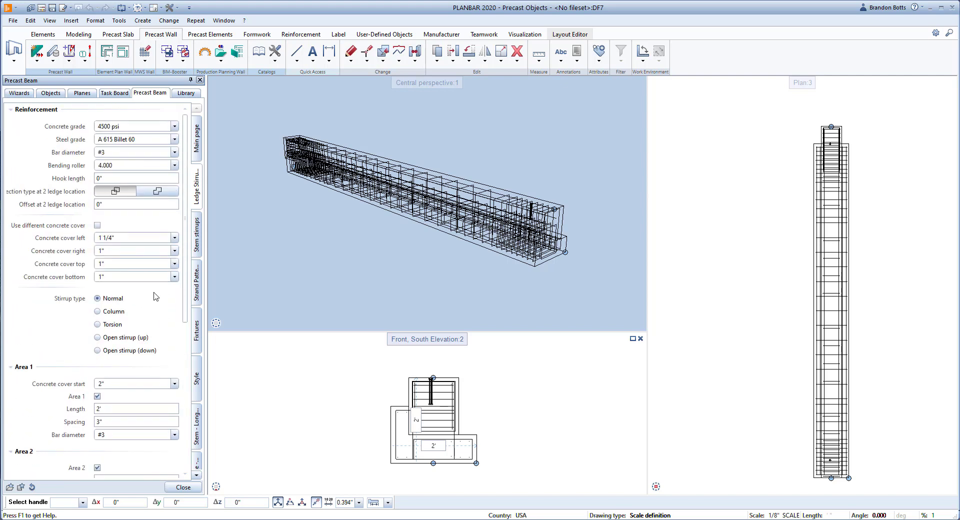
click(197, 254)
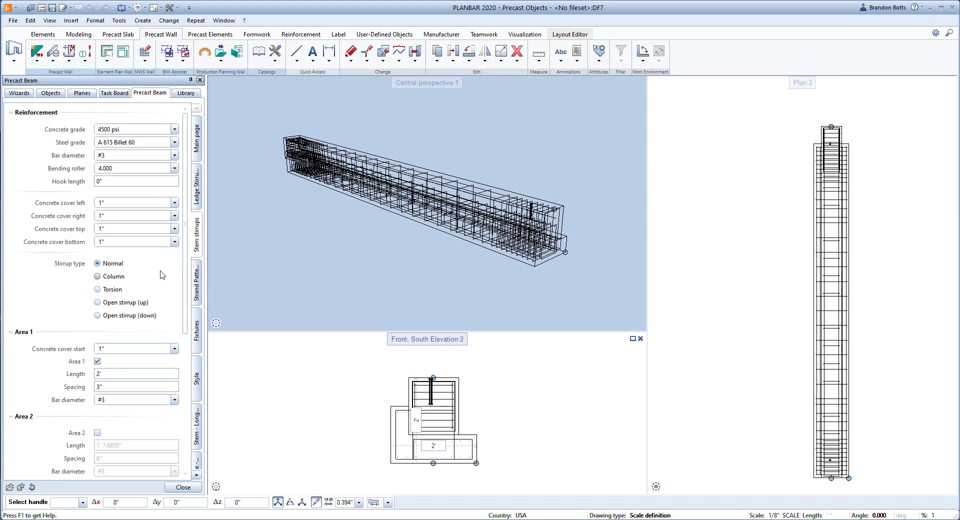
Step: Show the Strand Pattern settings, which list zero strand rows
click(198, 280)
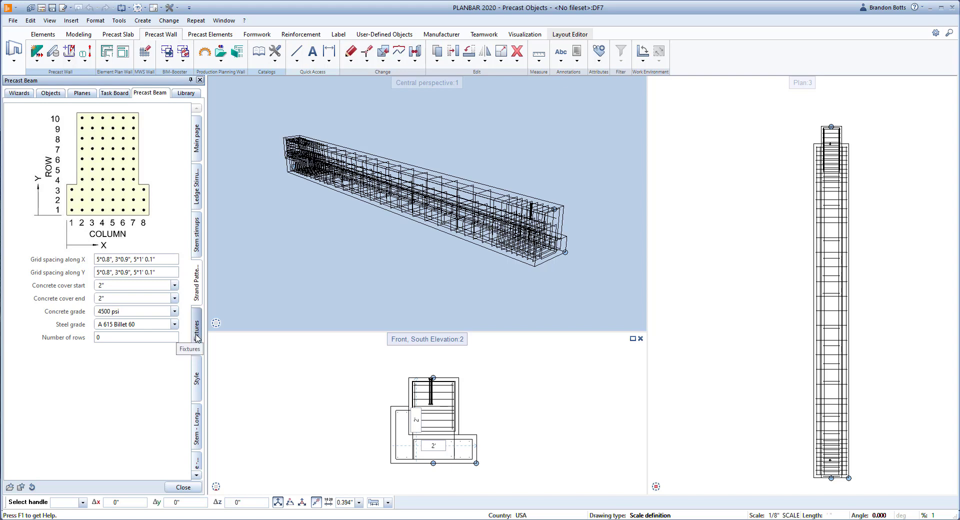
click(197, 338)
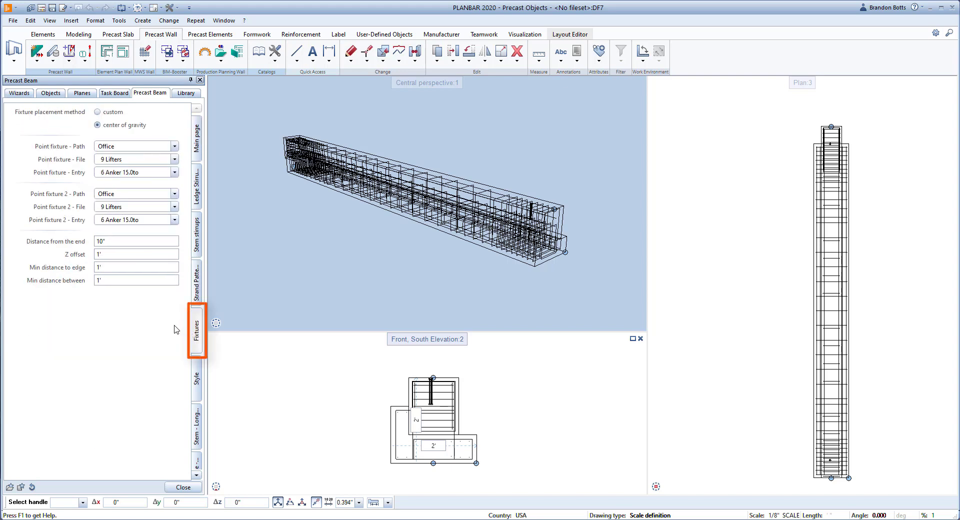
click(174, 172)
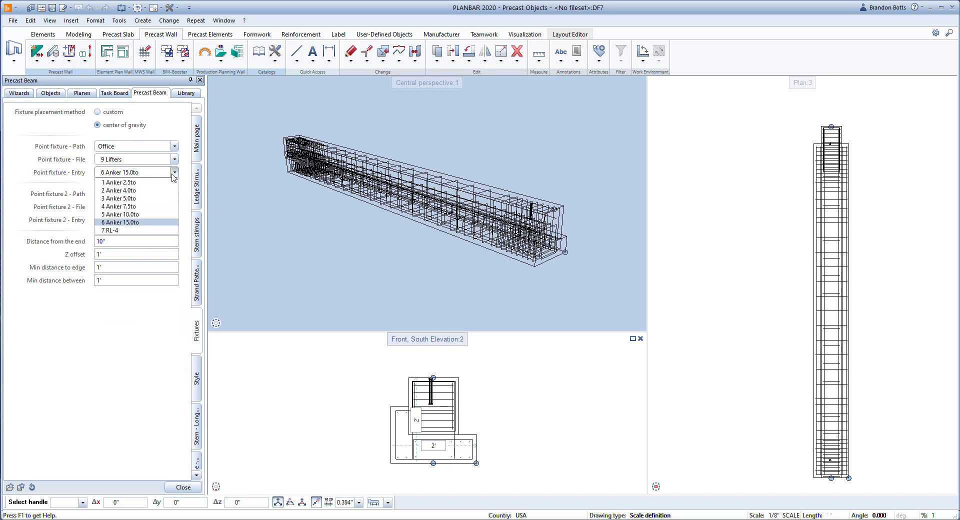
click(134, 234)
key(Down)
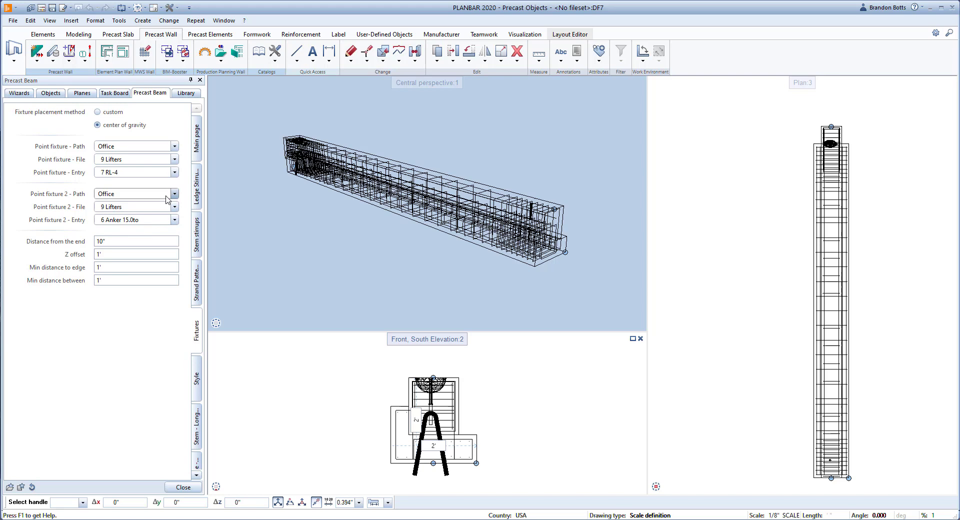
click(175, 172)
click(133, 222)
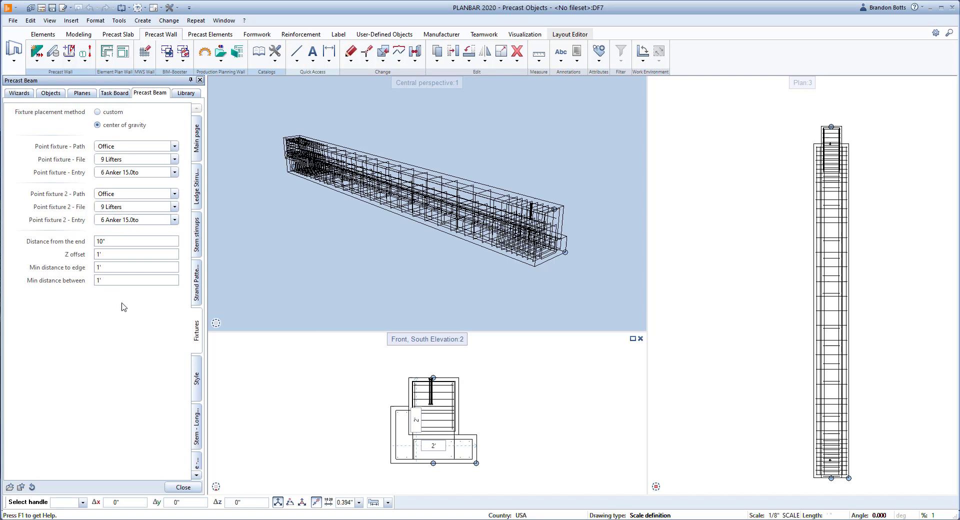
Step: Review the beam's Style settings and its Stem - Longitudinal rebar settings
click(196, 368)
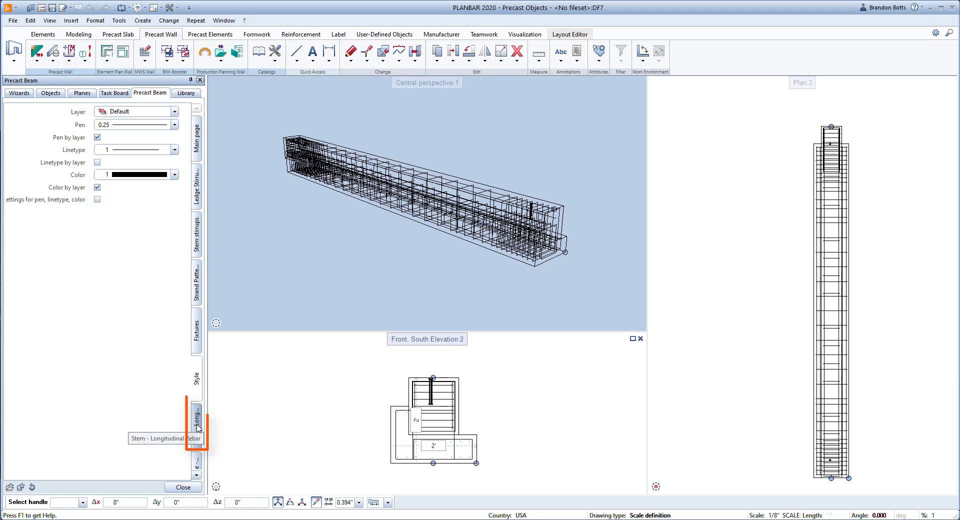
click(197, 427)
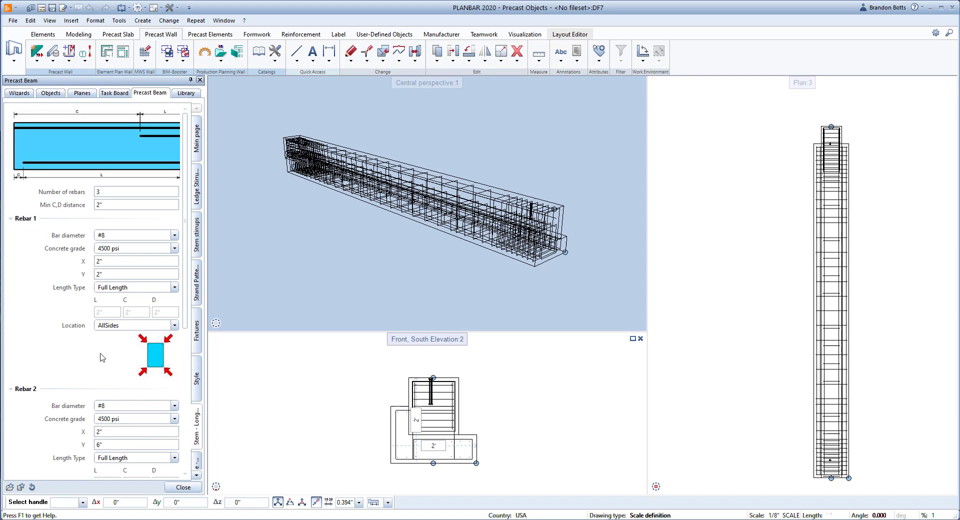
scroll(196, 365, down, 2)
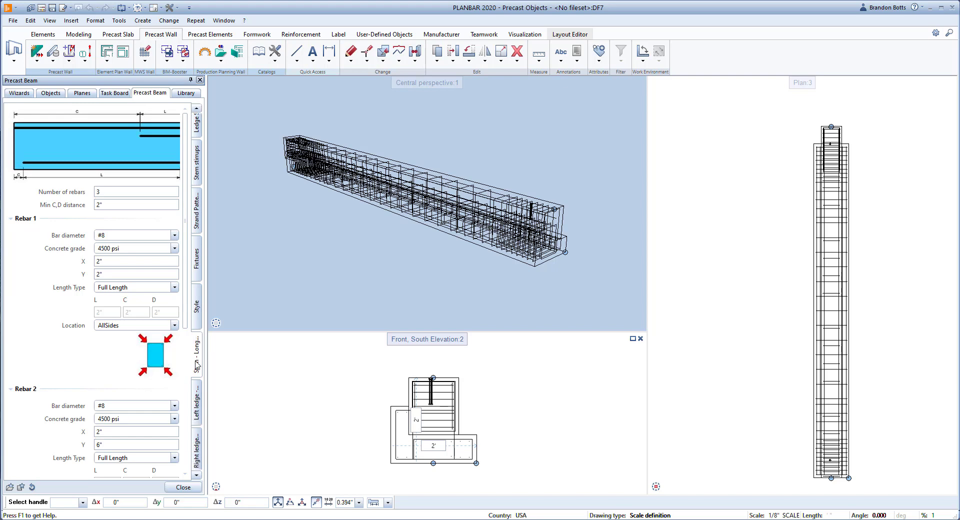
scroll(197, 365, down, 2)
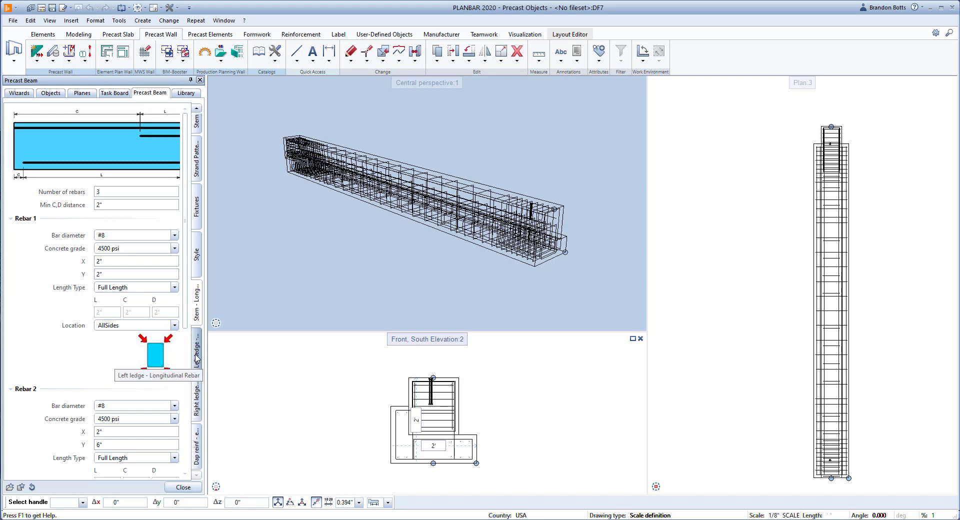
Step: Review the left and right ledge rebar, ending on the Dap reinf side stirrups
click(196, 359)
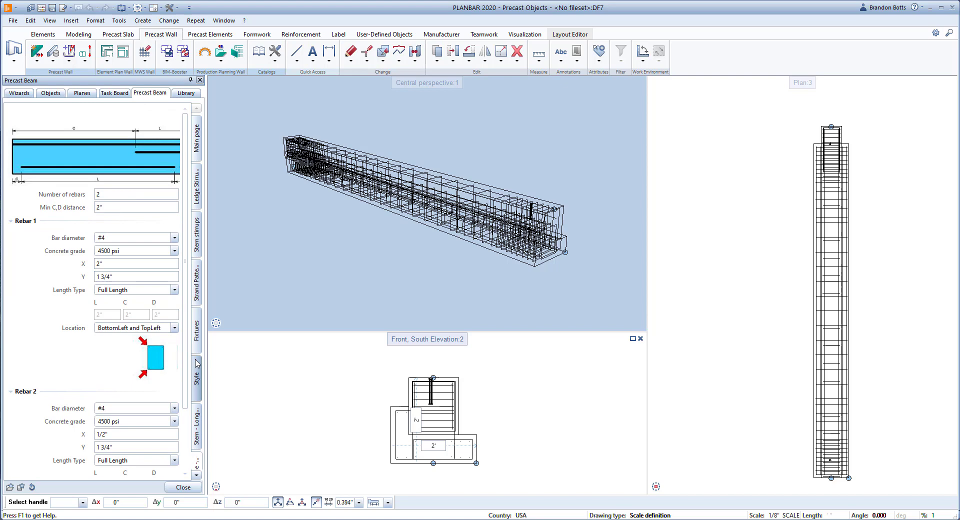
scroll(198, 400, down, 3)
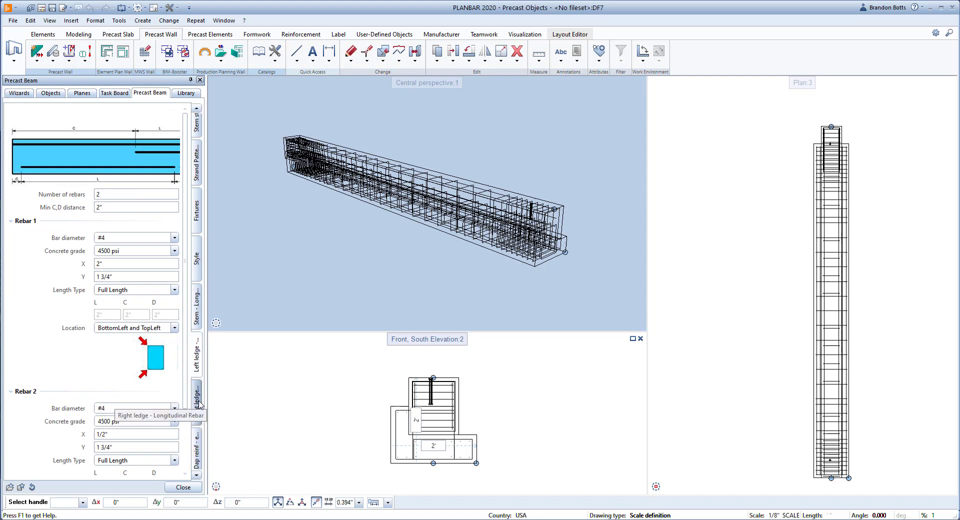
click(198, 403)
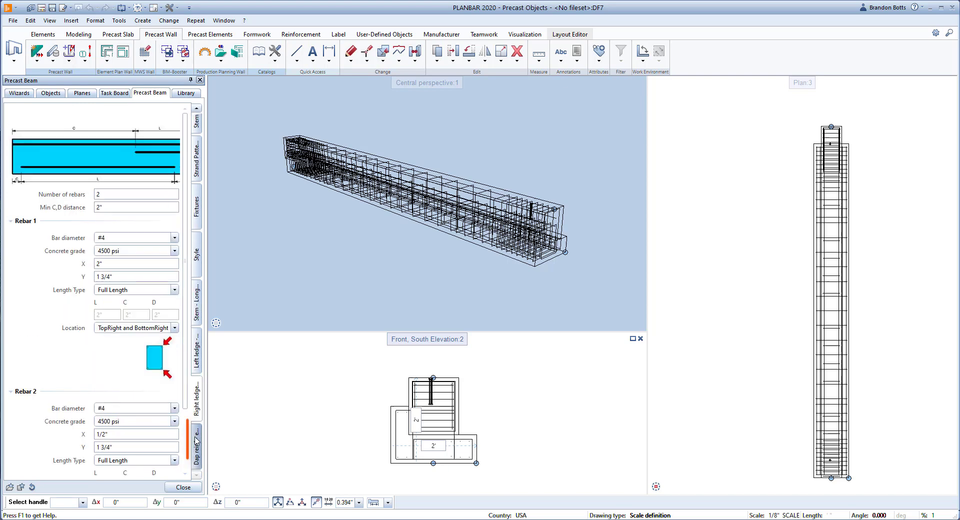
click(196, 438)
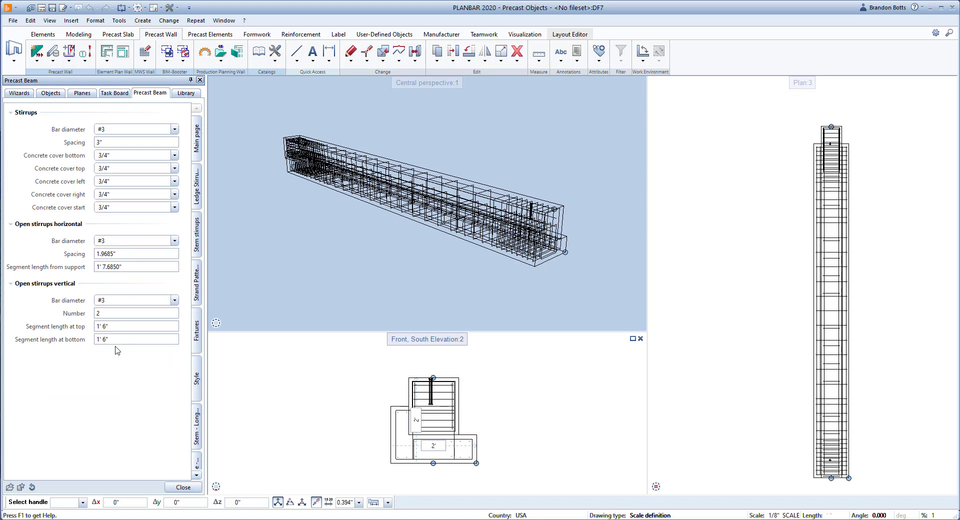
Step: Orbit and pan the perspective view to inspect the reinforcement cage from other sides
drag(388, 230, 335, 242)
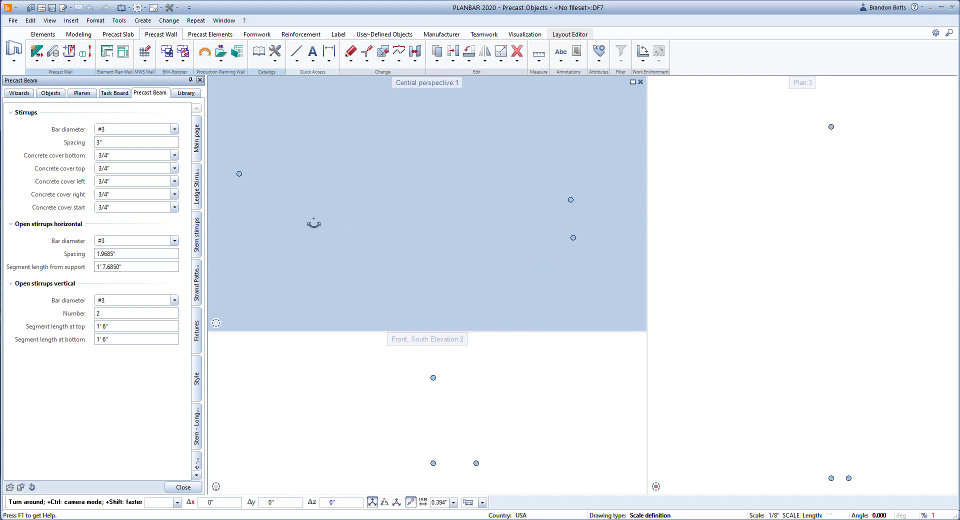
mouse_move(335, 242)
middle_down()
mouse_move(480, 210)
mouse_move(499, 188)
mouse_move(479, 198)
middle_up()
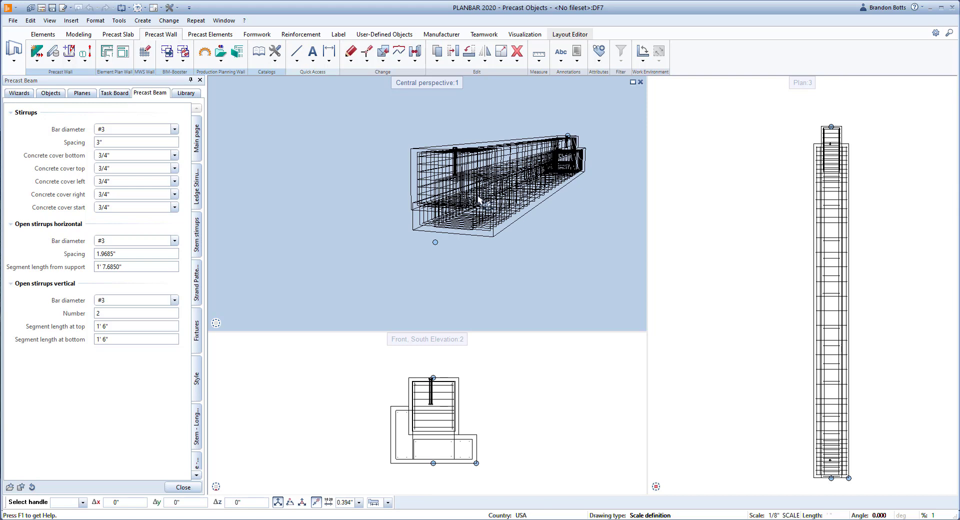
shift+middle_drag(451, 254, 443, 268)
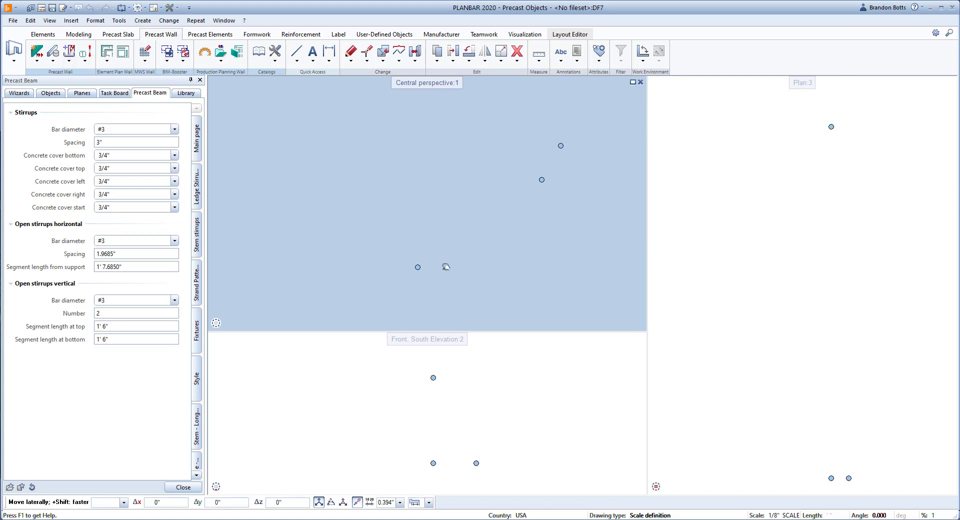
Step: Finish the Precast Beam with Escape and orbit the colour-coded beam to a side-on view
key(Escape)
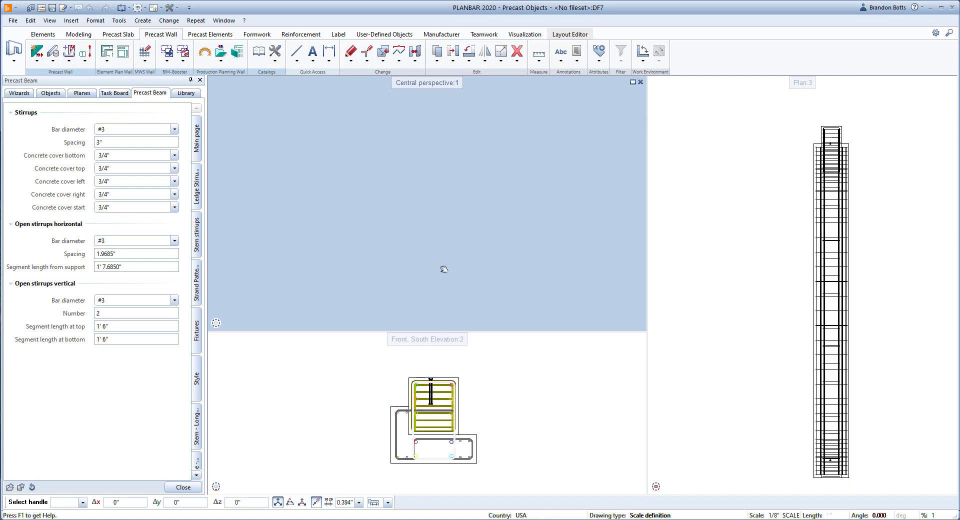
scroll(448, 230, up, 2)
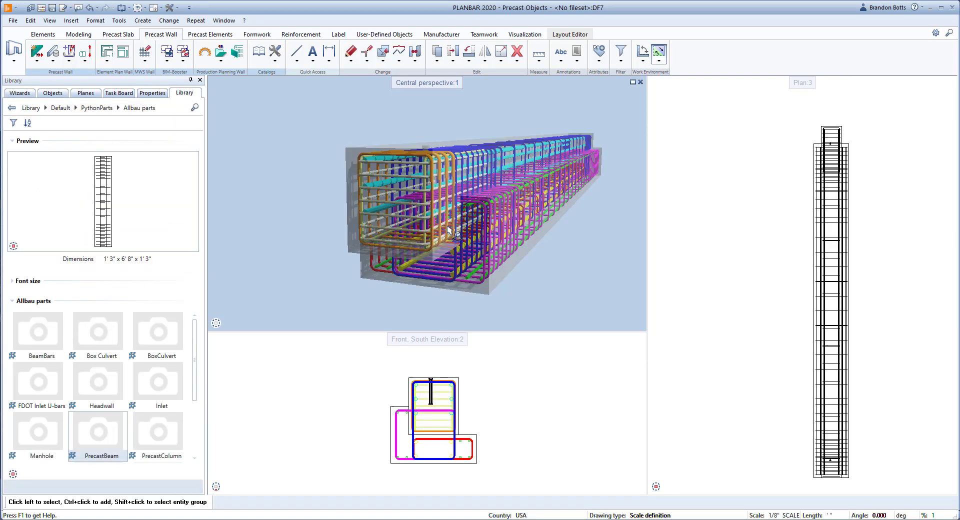
shift+middle_drag(383, 230, 422, 233)
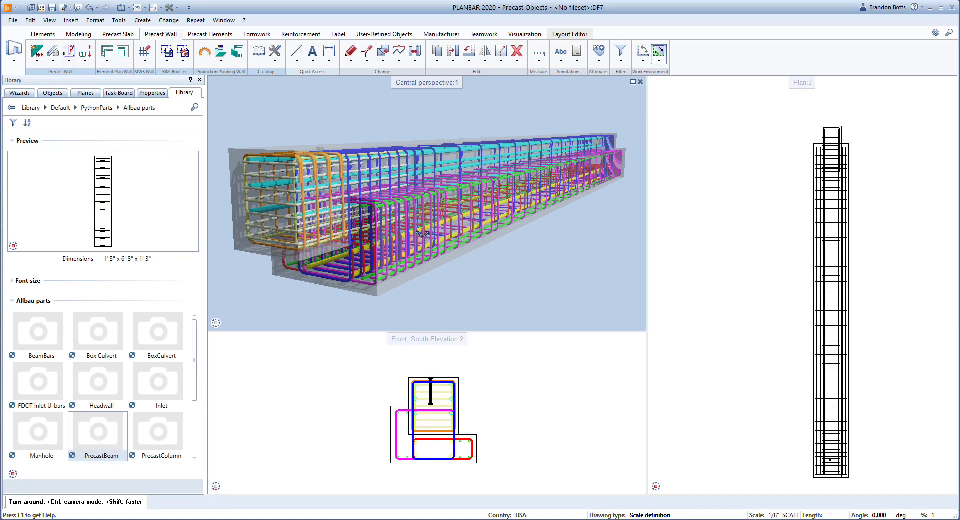
mouse_move(370, 251)
shift+middle_down()
mouse_move(633, 238)
mouse_move(888, 247)
shift+middle_up()
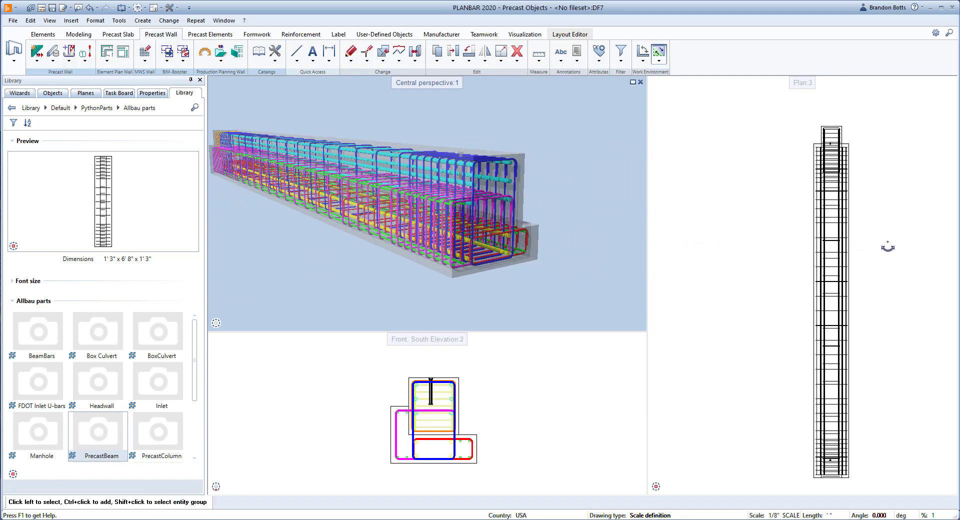